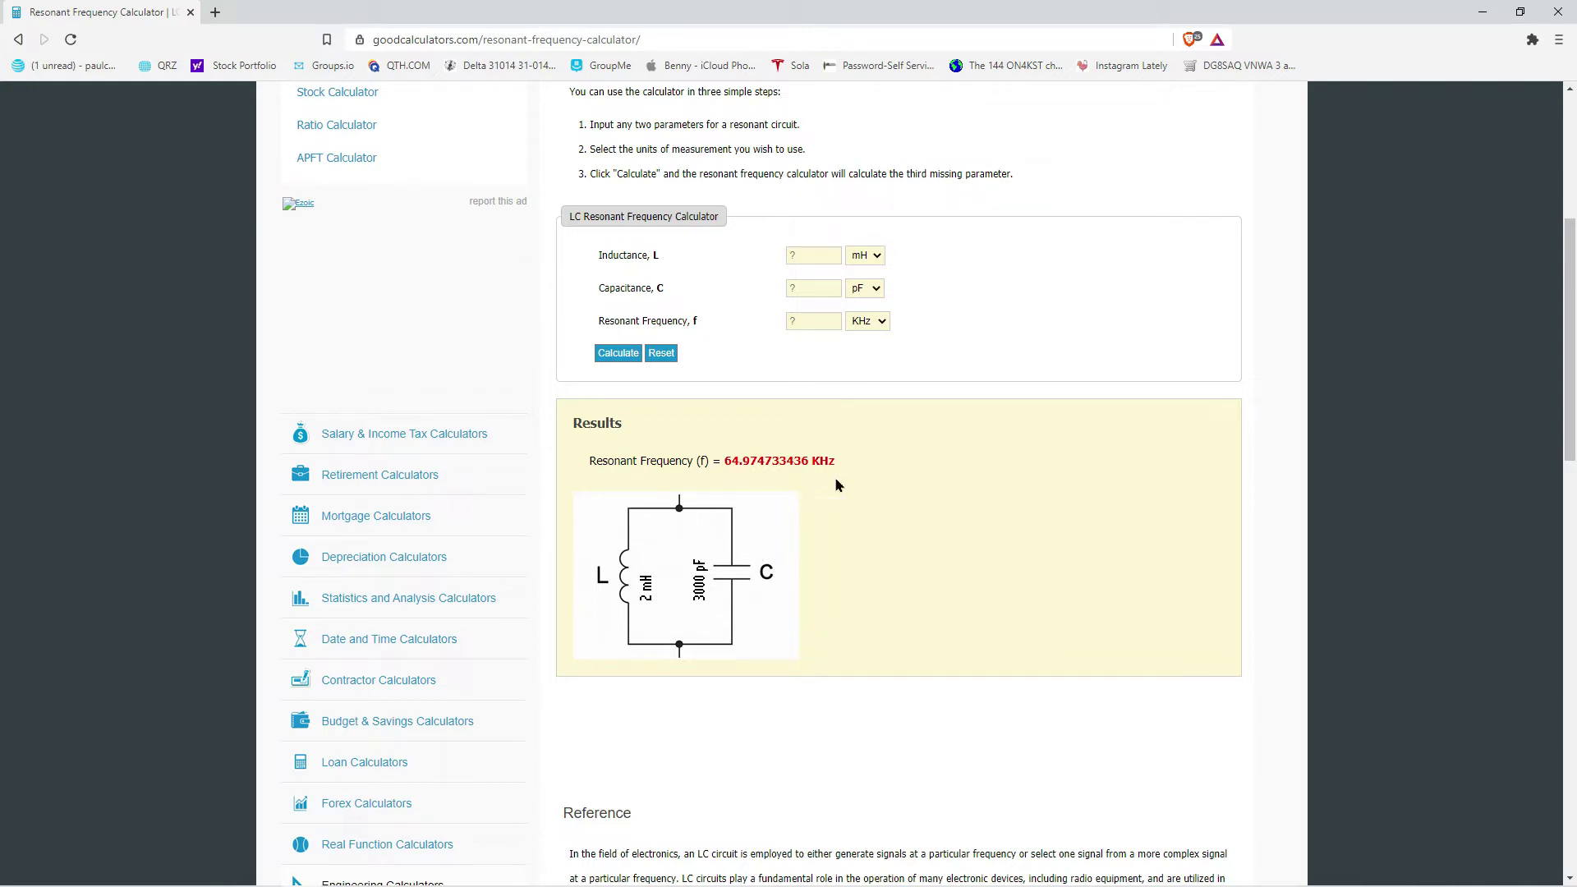
Step: Calculate the resonant frequency for an inductance of 146 µH and a capacitance of 11 pF
click(809, 258)
text(146)
click(872, 261)
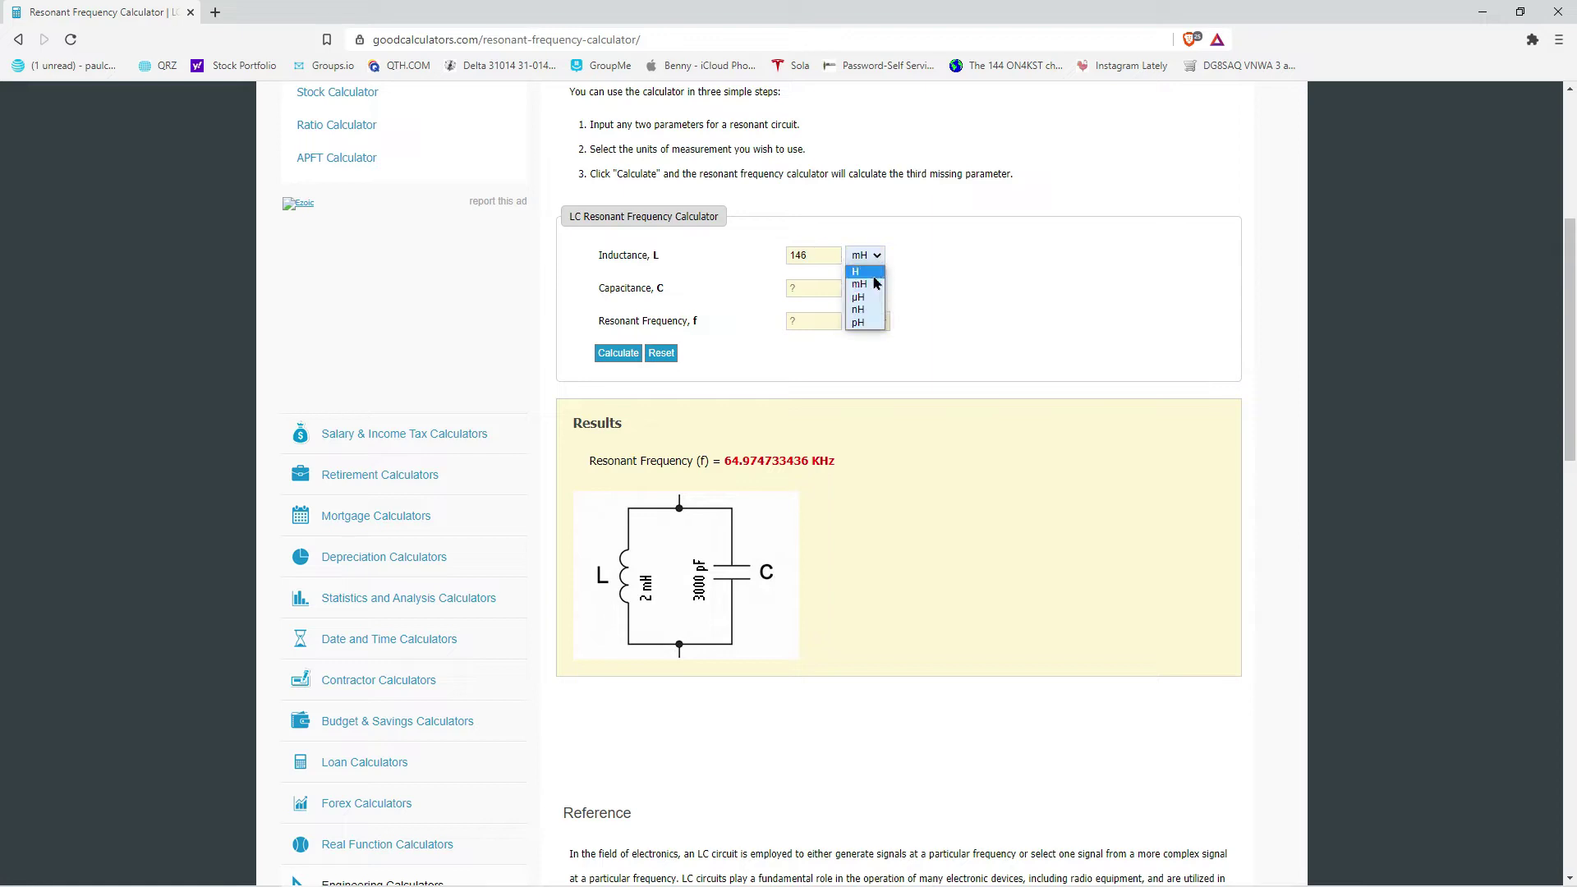
click(867, 298)
click(828, 289)
text(1)
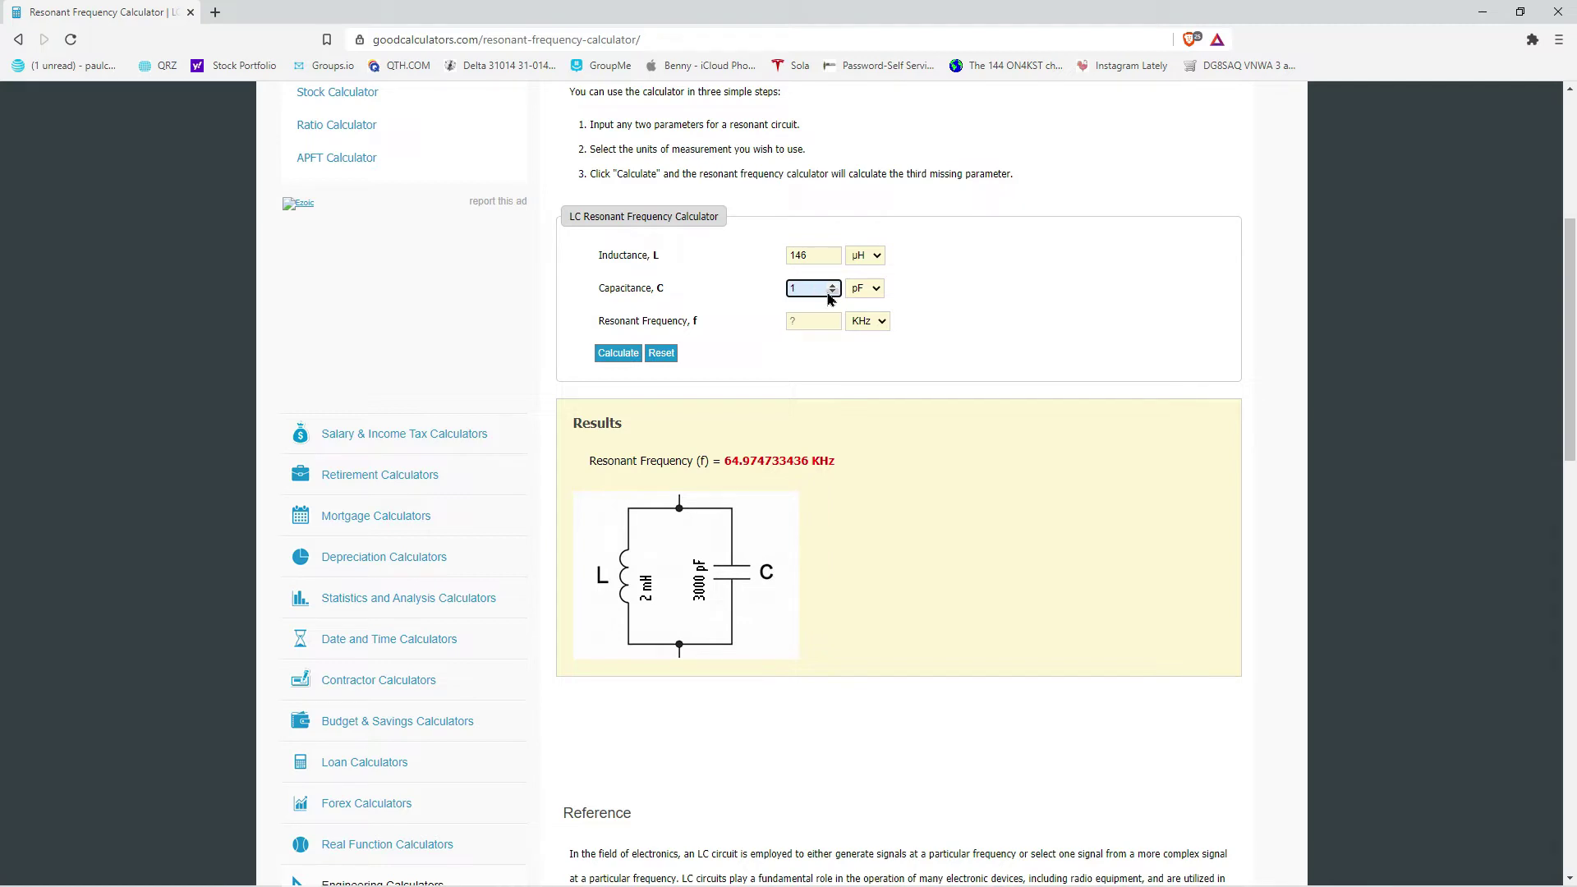
text(1)
click(608, 357)
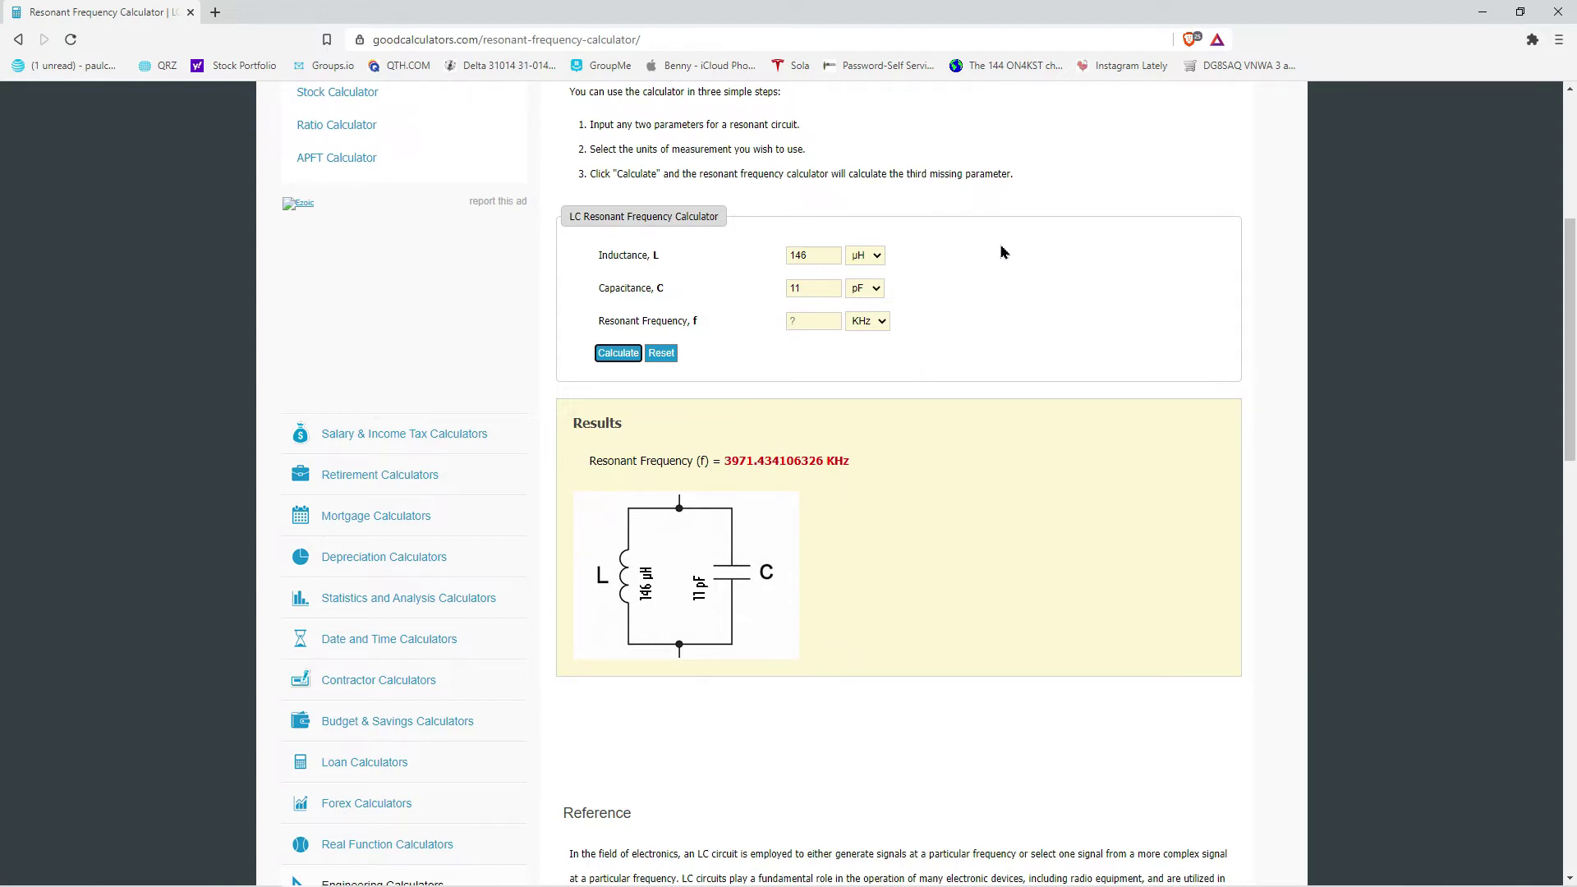
Step: Recalculate the resonant frequency with the capacitance set to 20 pF, and again with 30 pF
double_click(808, 288)
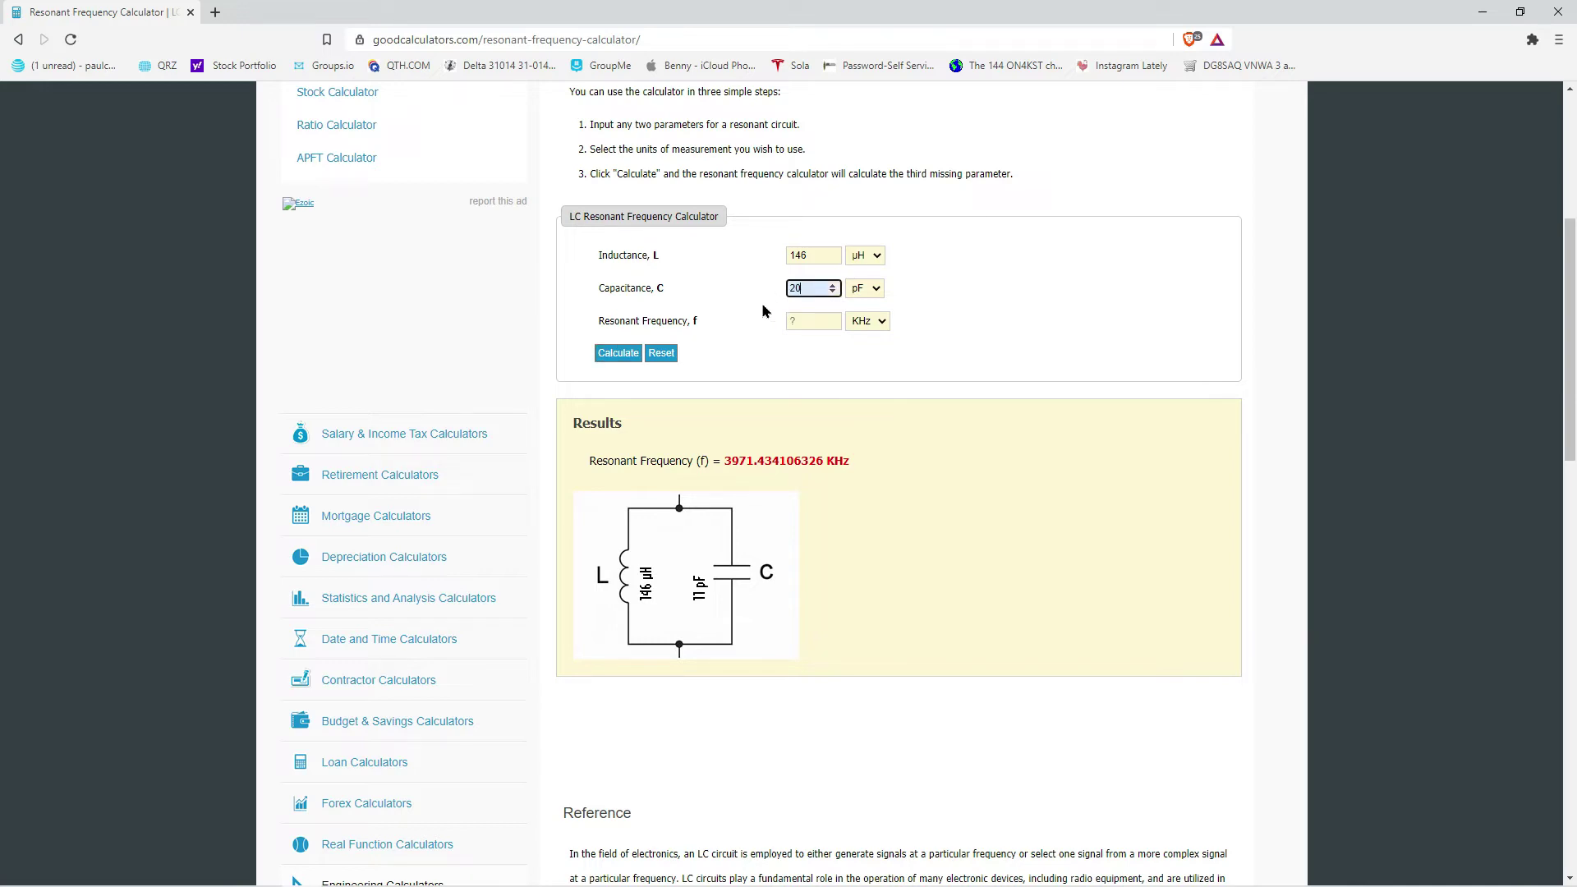
click(617, 354)
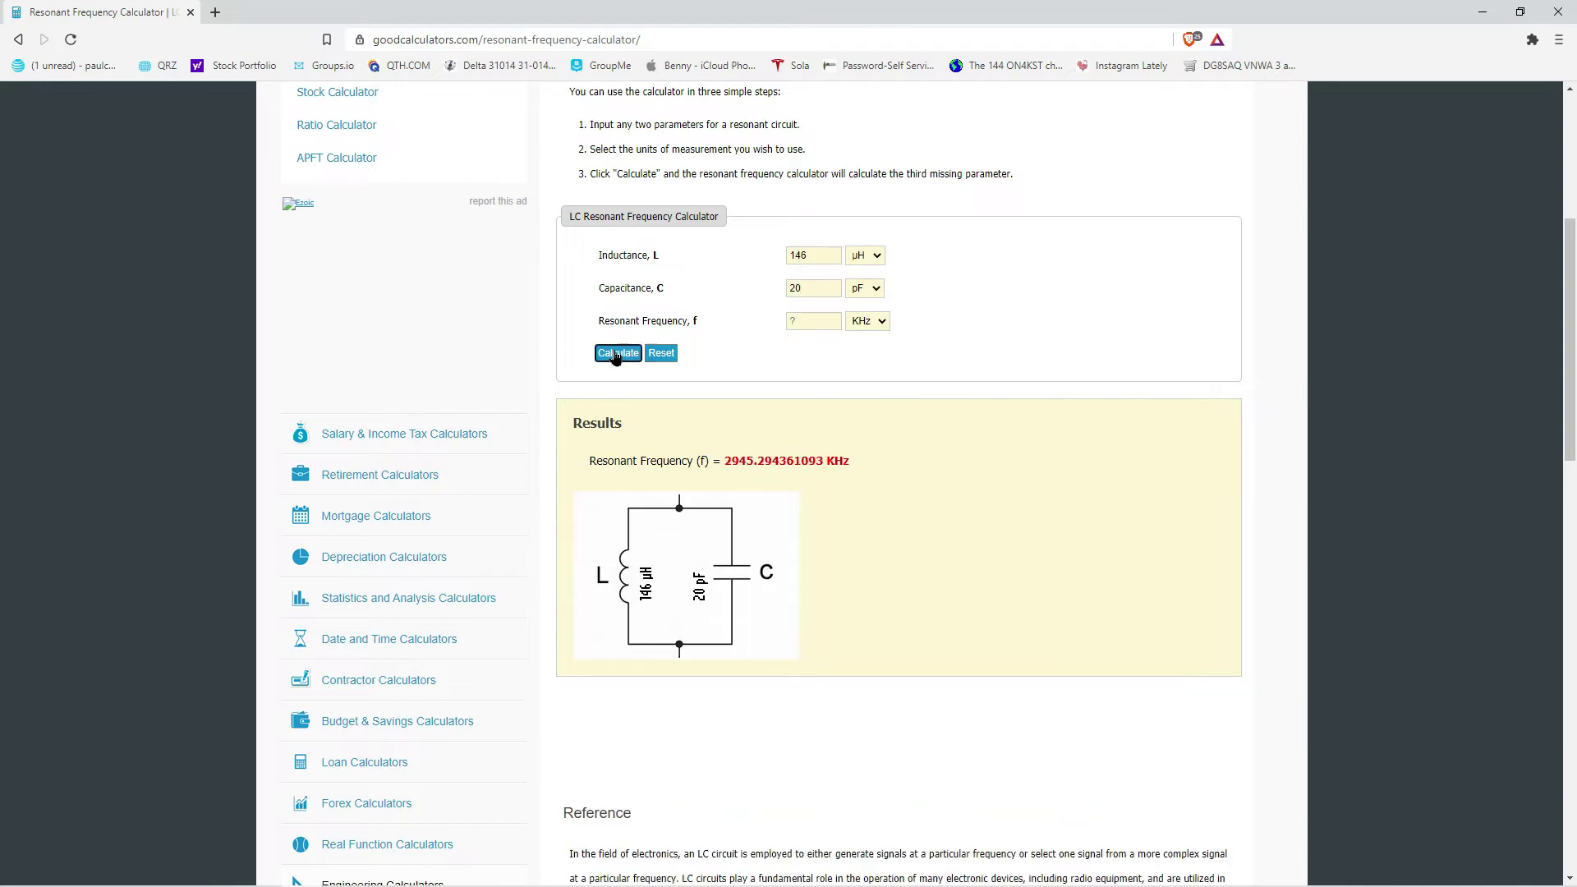
double_click(805, 287)
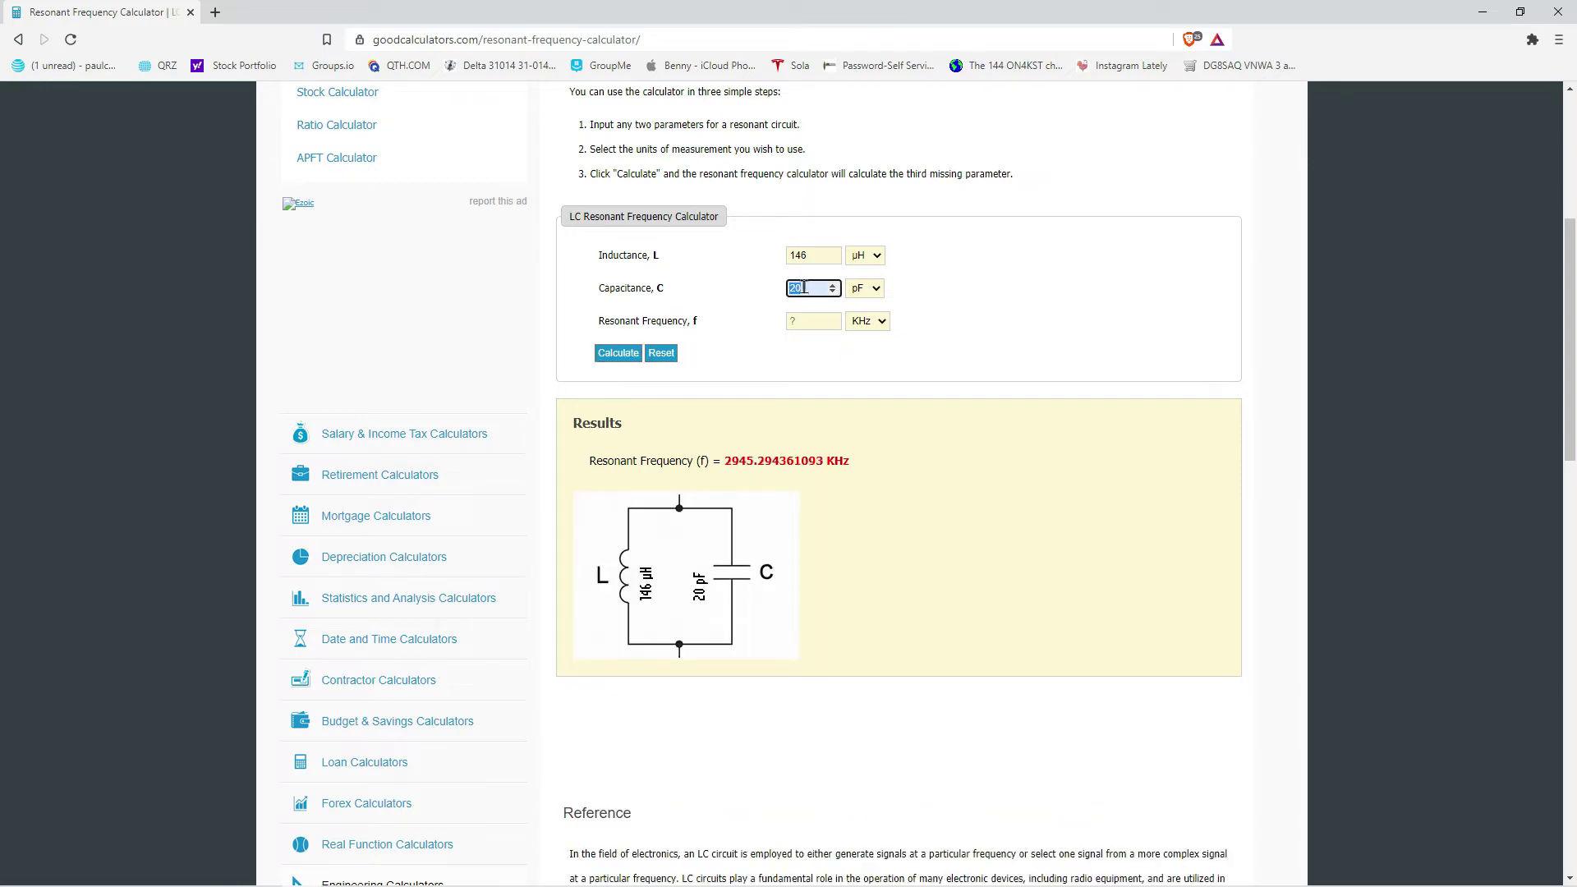
text(30)
click(629, 362)
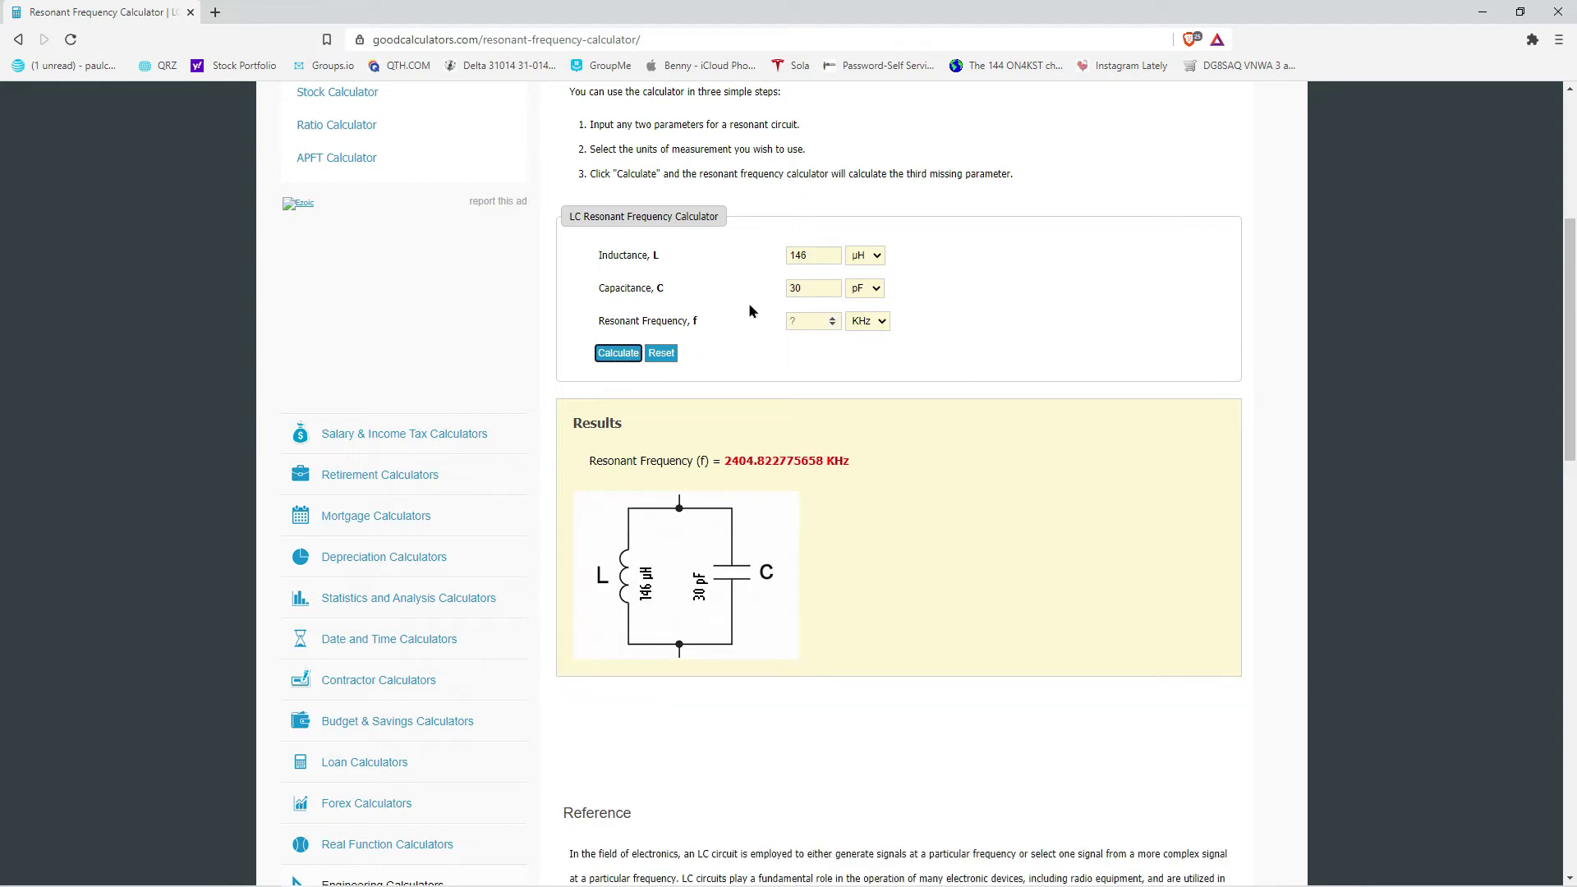
Step: Raise the capacitance to 35 pF and recalculate the resonant frequency
click(832, 285)
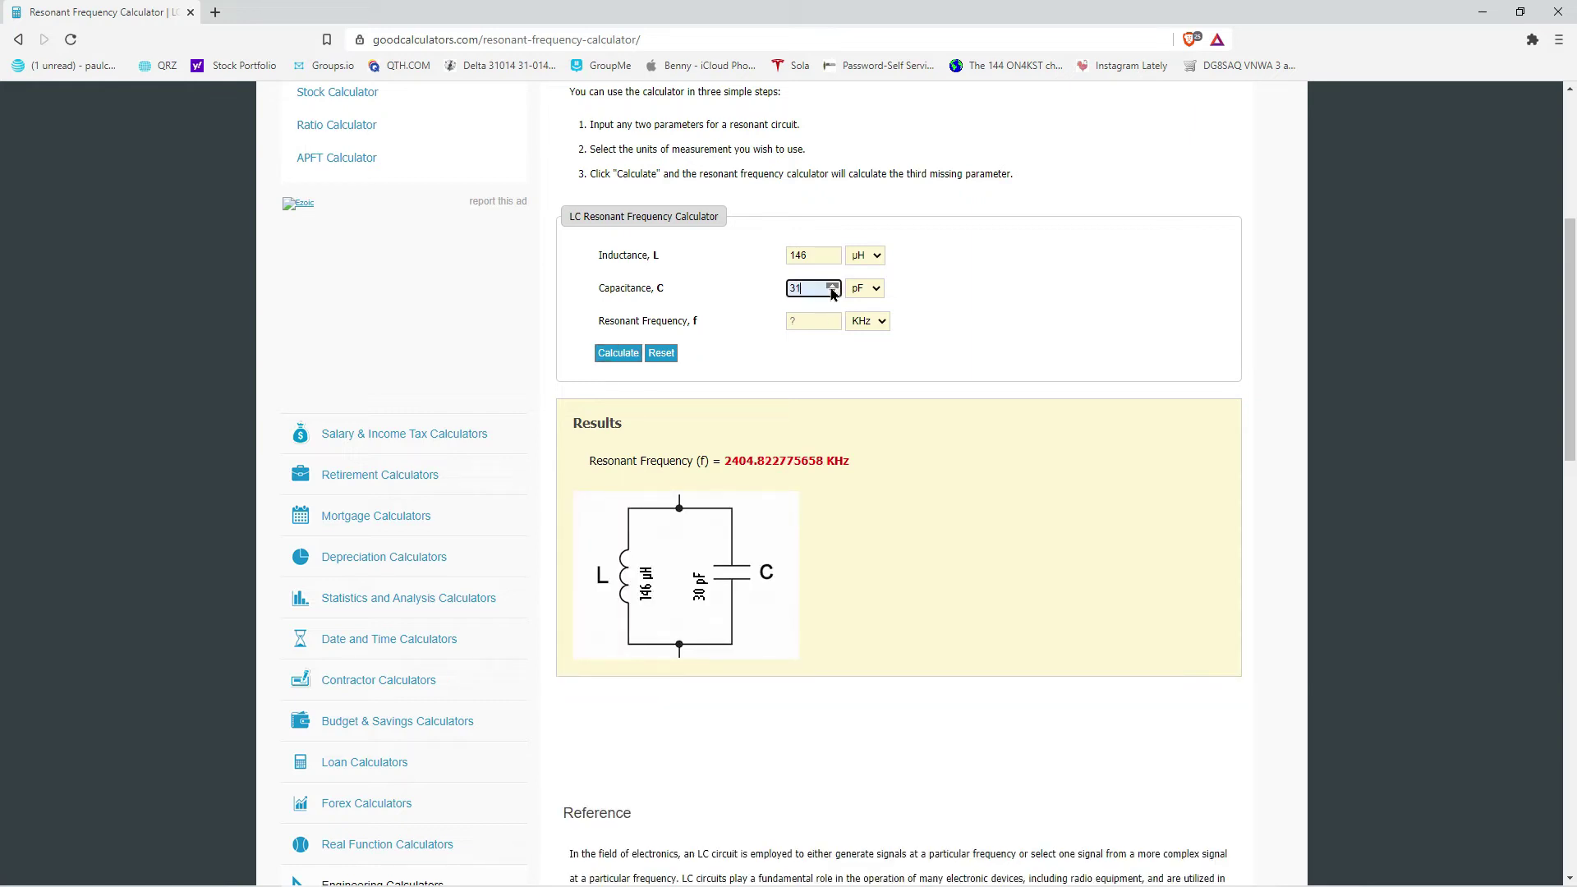
click(832, 285)
click(832, 285)
click(832, 285)
click(832, 285)
click(618, 353)
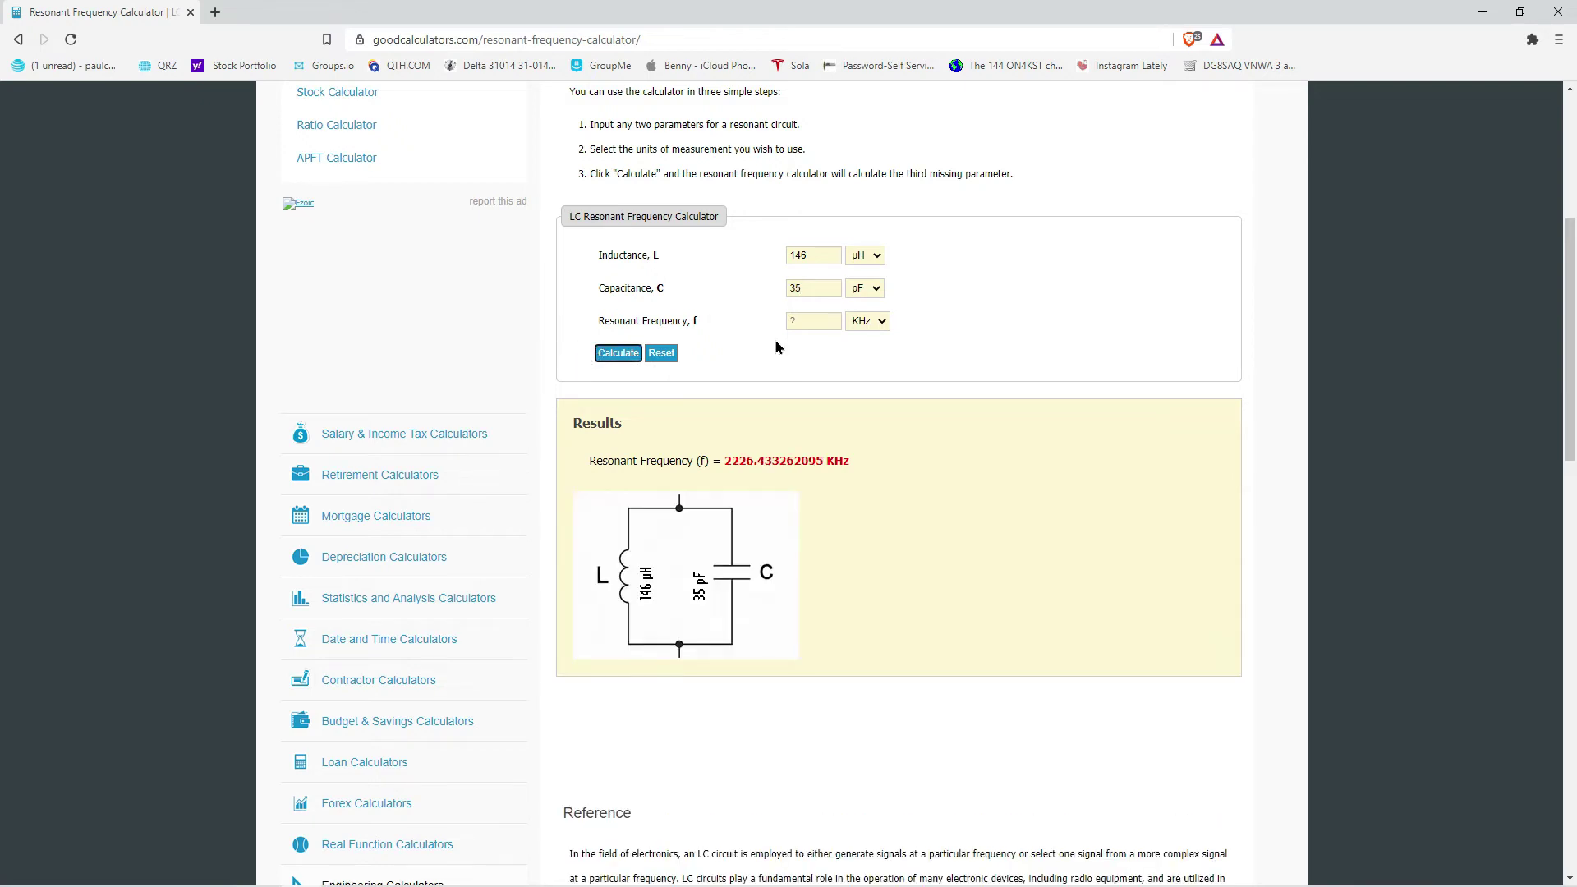
Step: Increase the capacitance to 40 pF and calculate the resonant frequency again
click(831, 284)
click(831, 284)
click(831, 284)
click(831, 285)
click(832, 284)
click(612, 362)
Step: Calculate the resonant frequency for an inductance of 586 µH and a capacitance of 2150 pF
click(817, 257)
drag(817, 257, 787, 257)
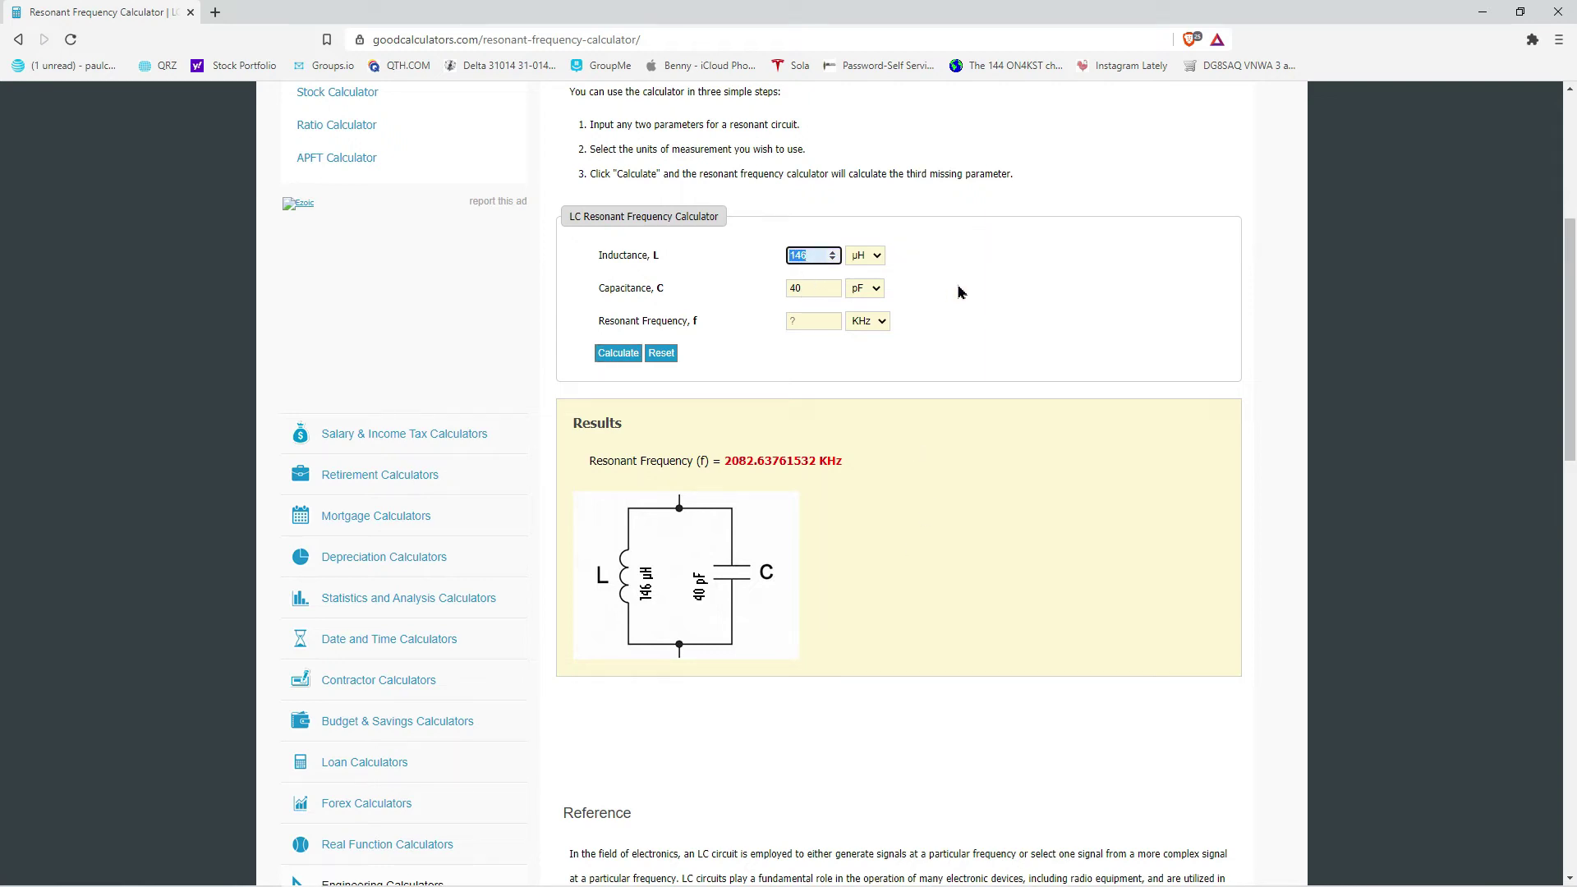
text(586)
click(832, 292)
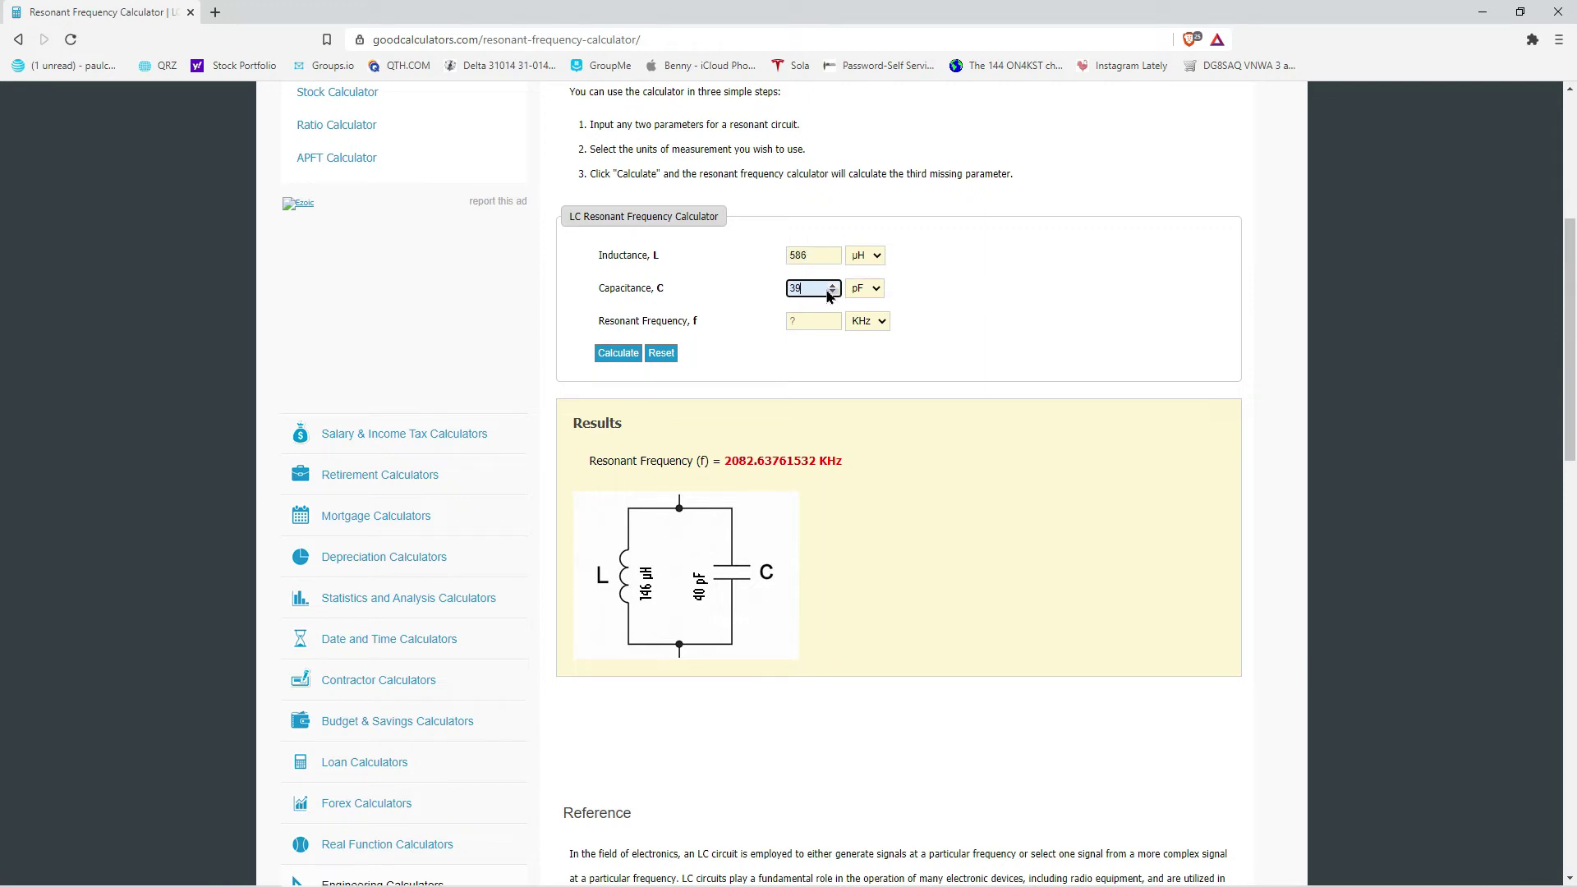
double_click(811, 285)
text(2150)
click(610, 354)
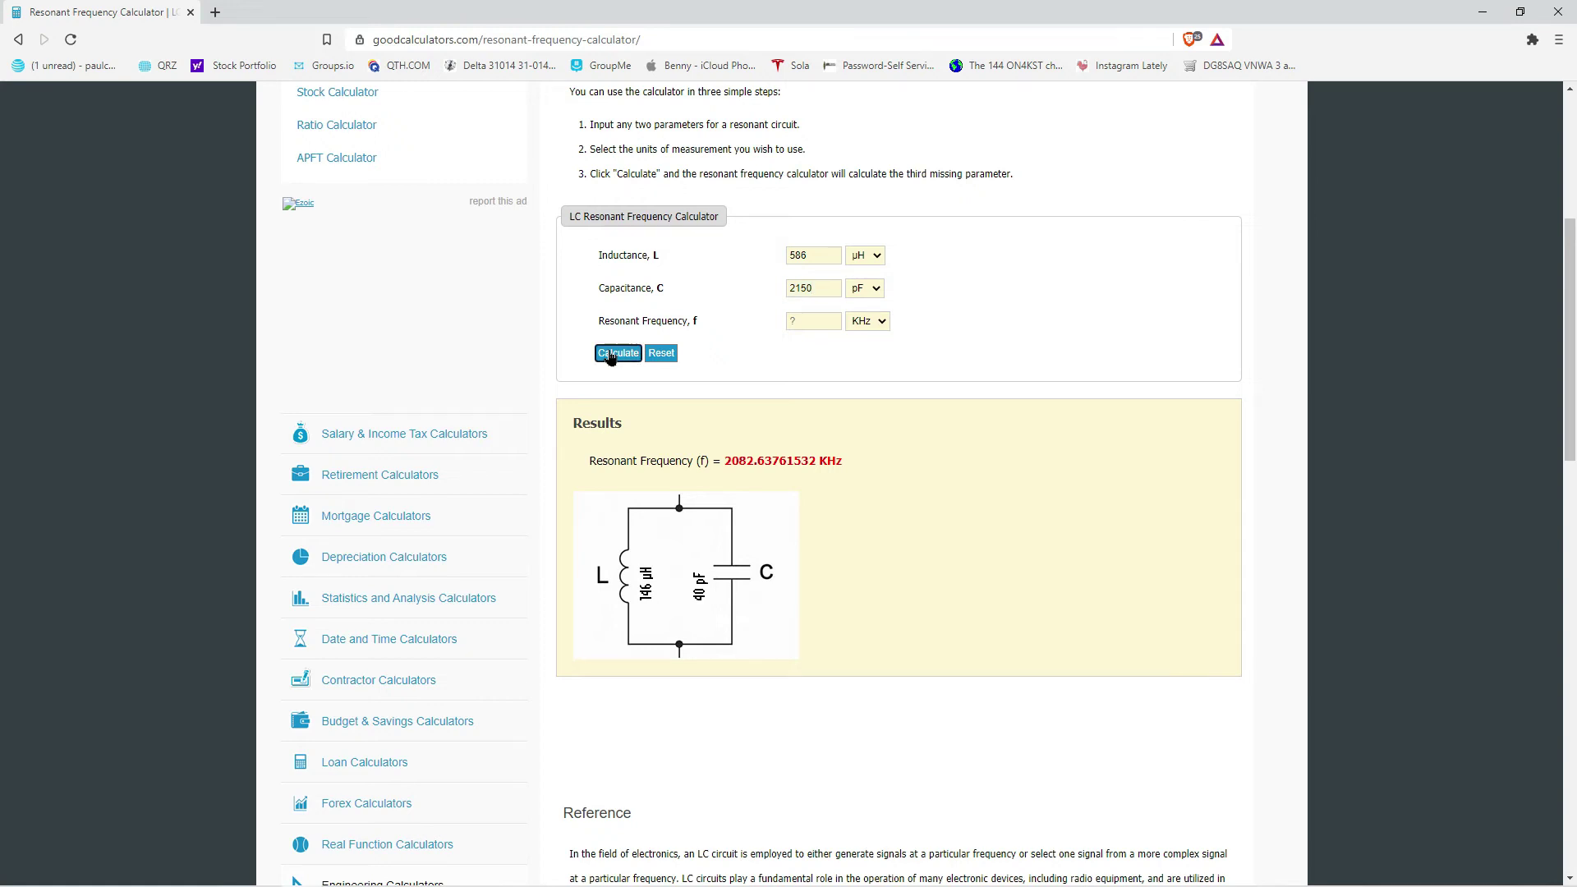
drag(713, 460, 889, 479)
click(1000, 372)
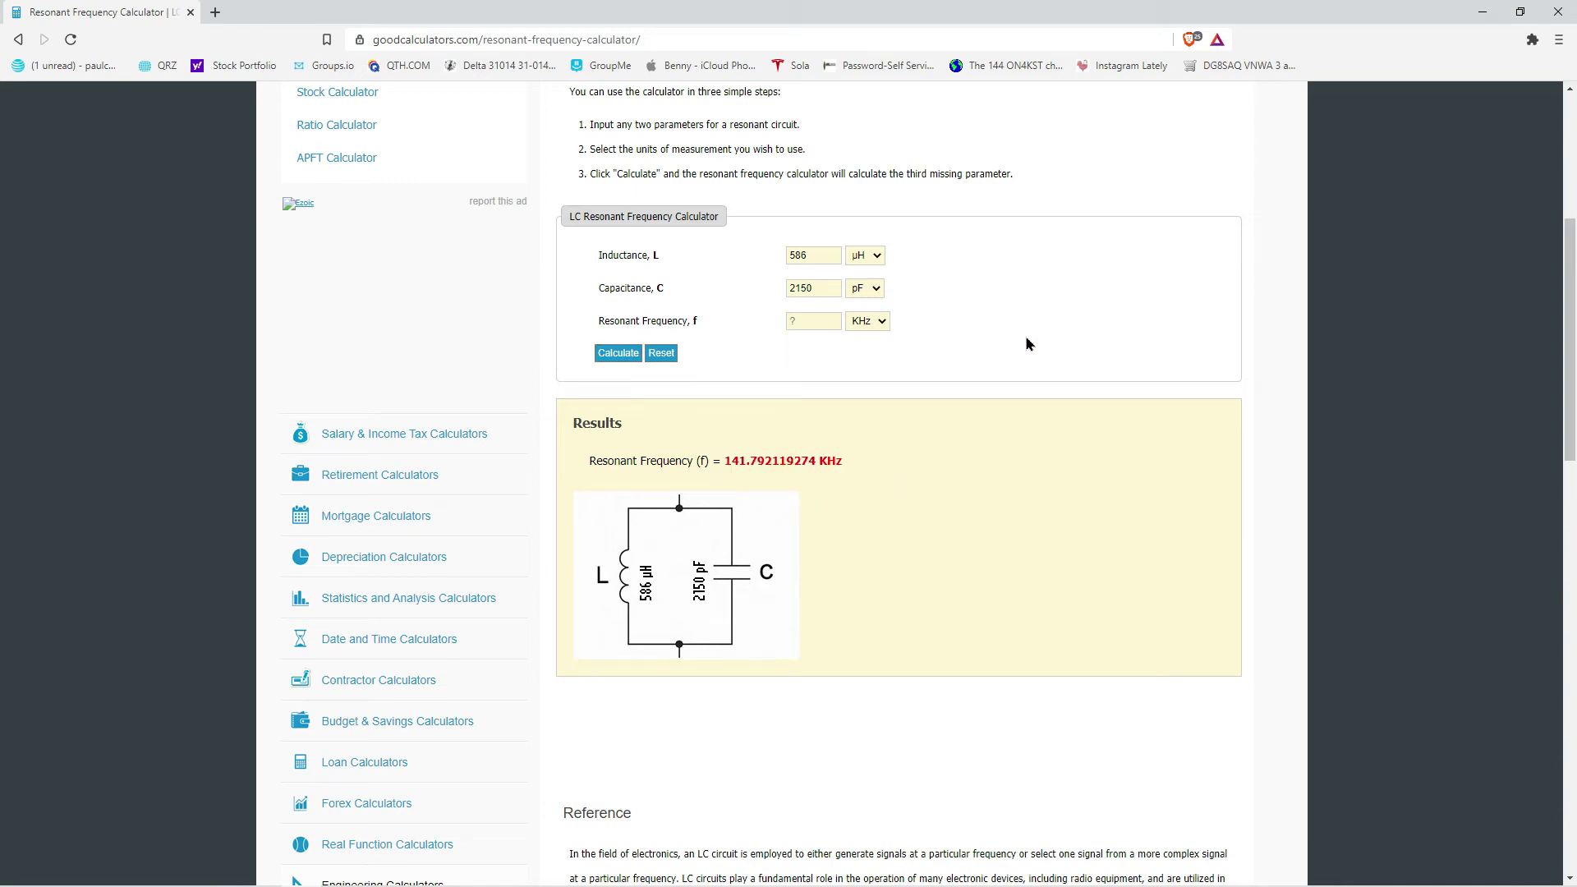
Step: Change the inductance to 1000 µH and recalculate the resonant frequency
double_click(801, 255)
click(806, 251)
double_click(803, 254)
text(1000)
double_click(791, 256)
click(791, 256)
click(627, 359)
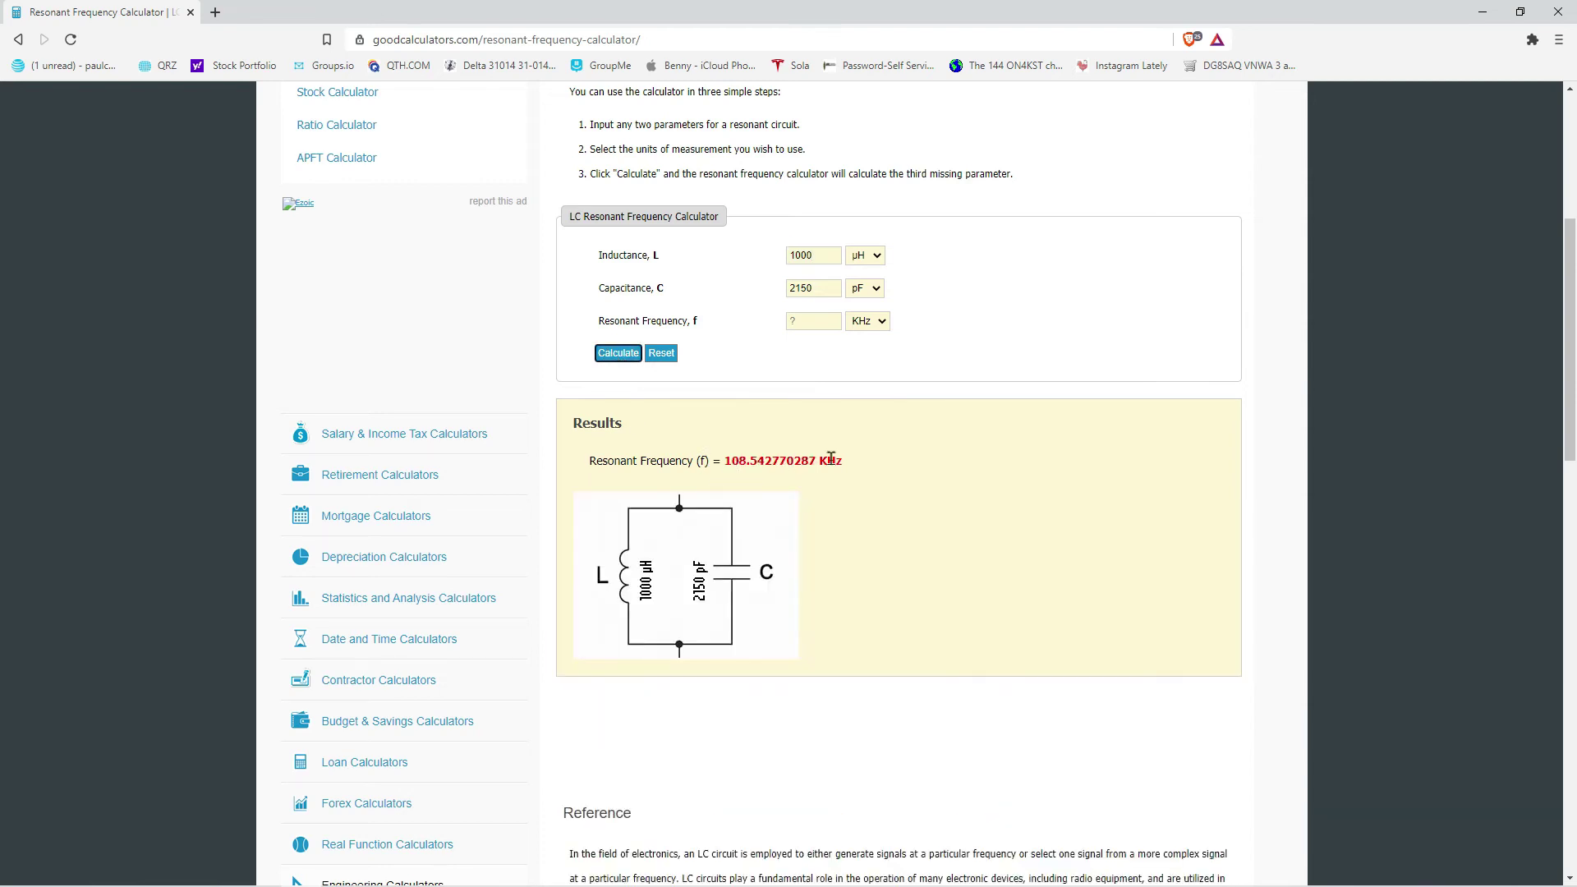
Step: Set the inductance back to 586 µH and calculate the resonant frequency once more
click(782, 255)
double_click(781, 256)
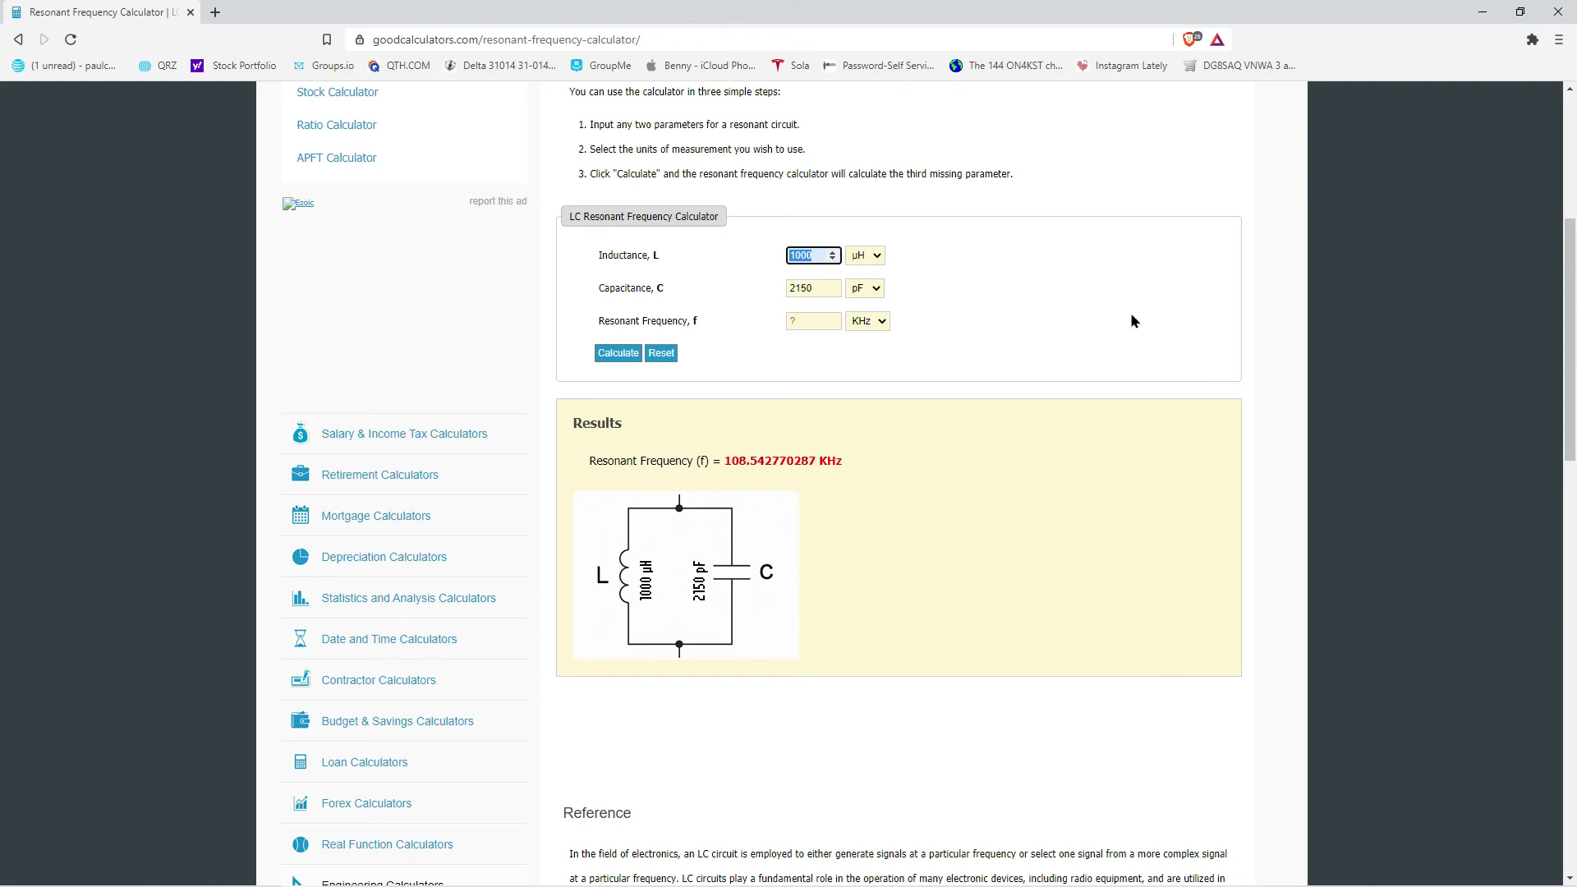
click(931, 291)
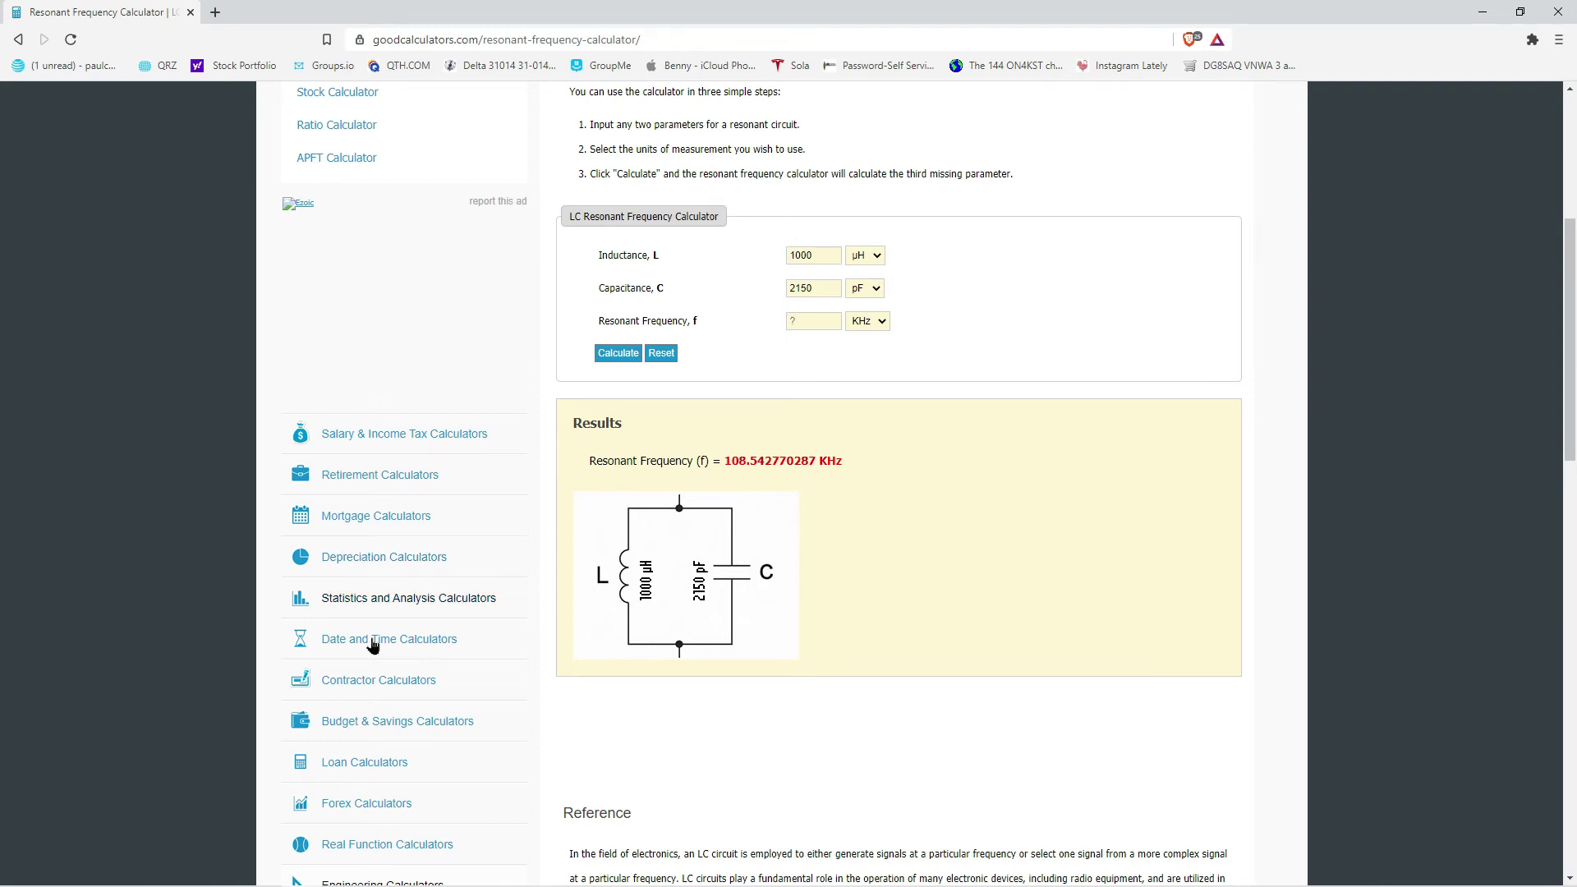
double_click(806, 255)
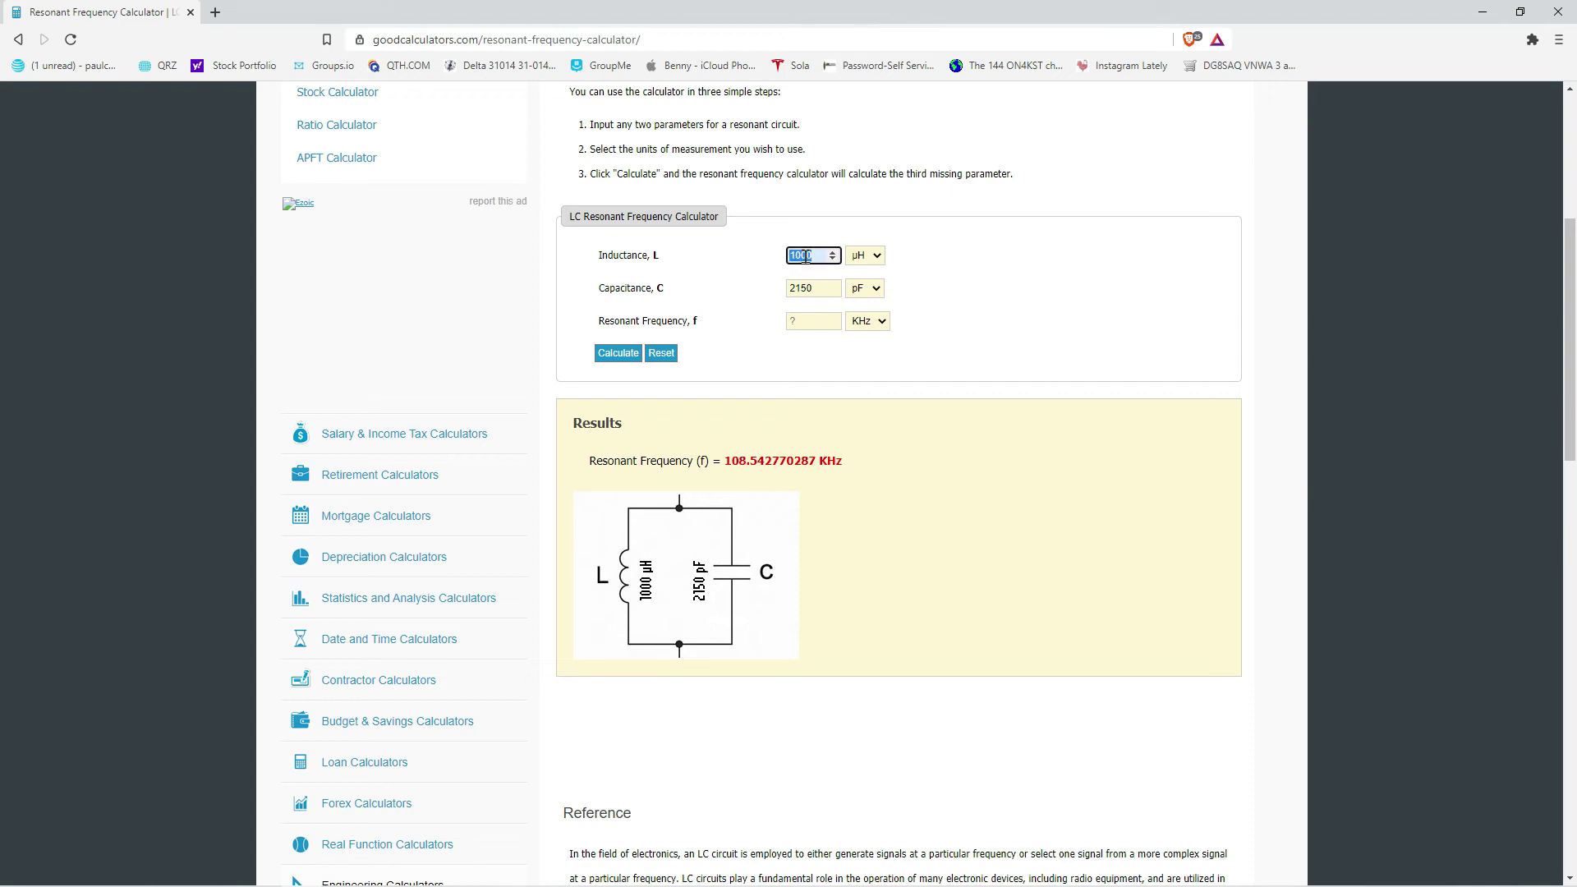
text(586)
click(609, 354)
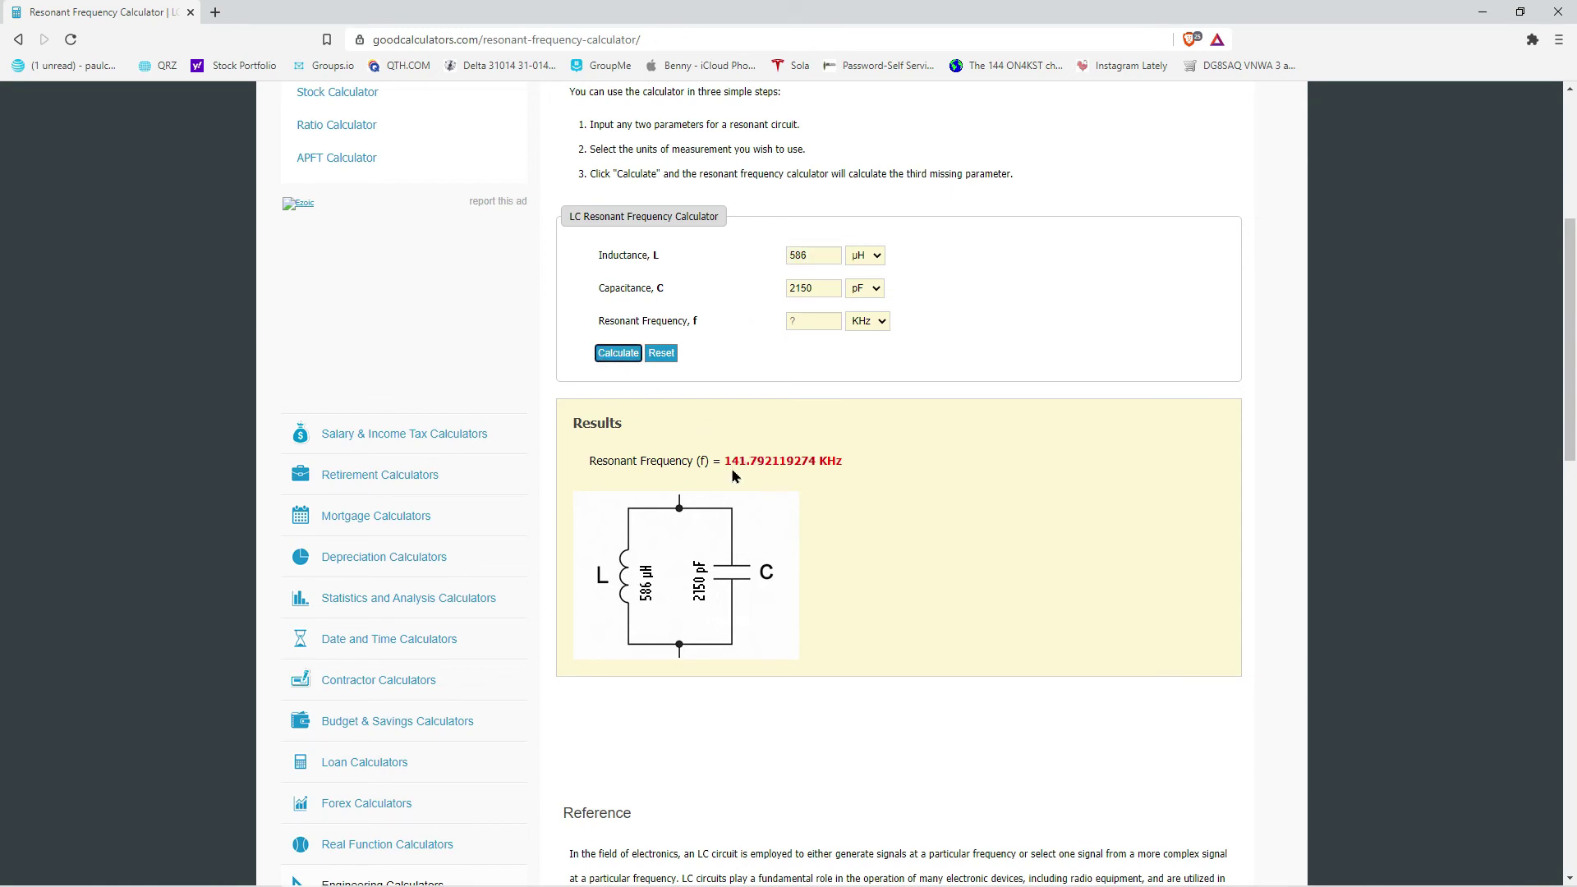